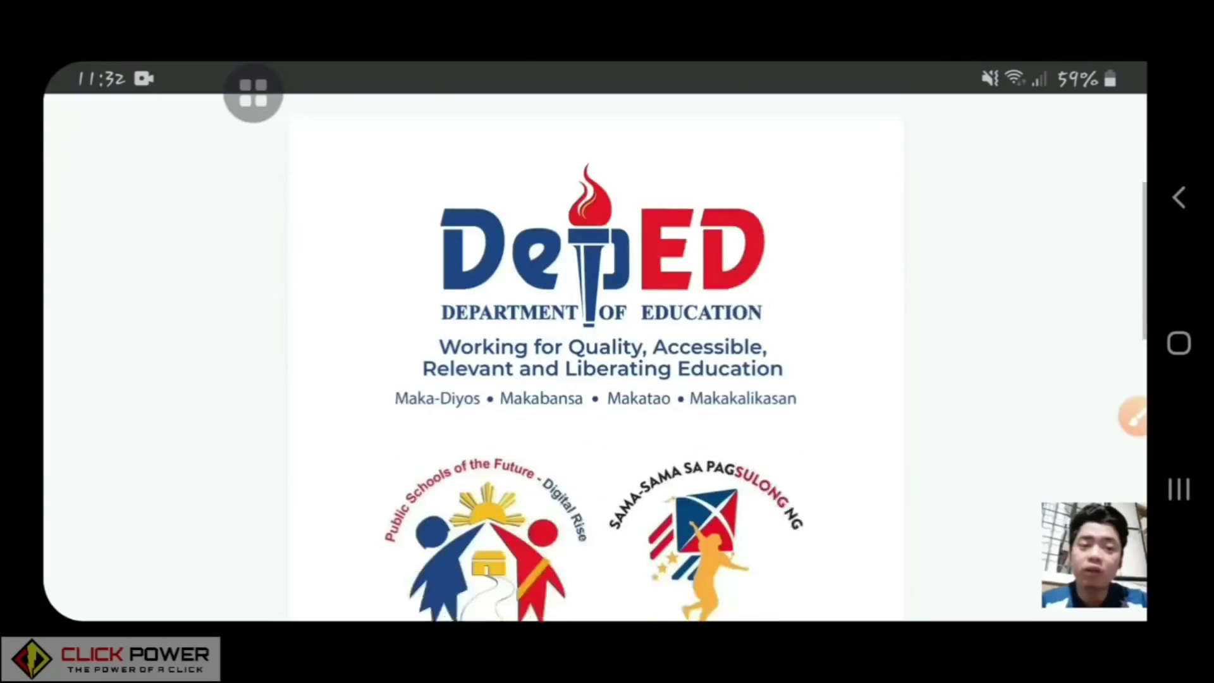
# - Close the finished intro video and scroll down to the Classroom feature descriptions
pyautogui.scroll(-8, 595, 354)
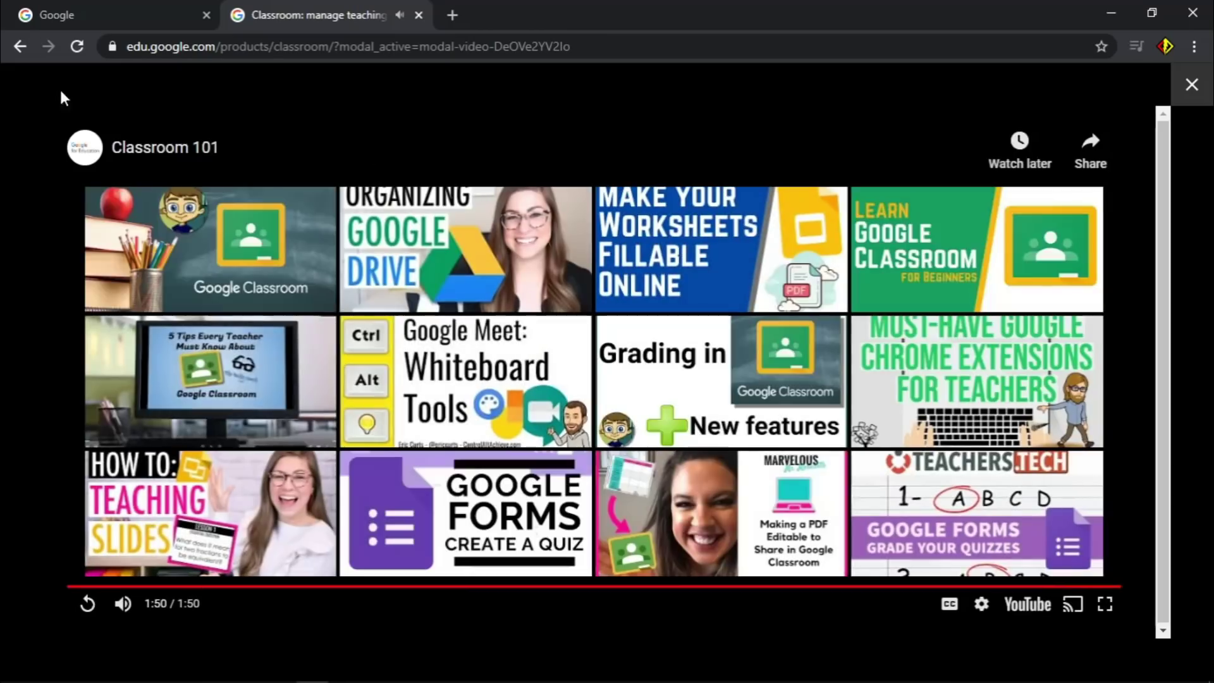
pyautogui.click(21, 46)
pyautogui.scroll(-2, 1207, 179)
pyautogui.moveTo(1207, 179); pyautogui.dragTo(1209, 479)
# - Close the product tab and load classroom.google.com in Chrome
pyautogui.moveTo(379, 673)
pyautogui.hotkey('ctrl', 'w')
pyautogui.click(225, 45)
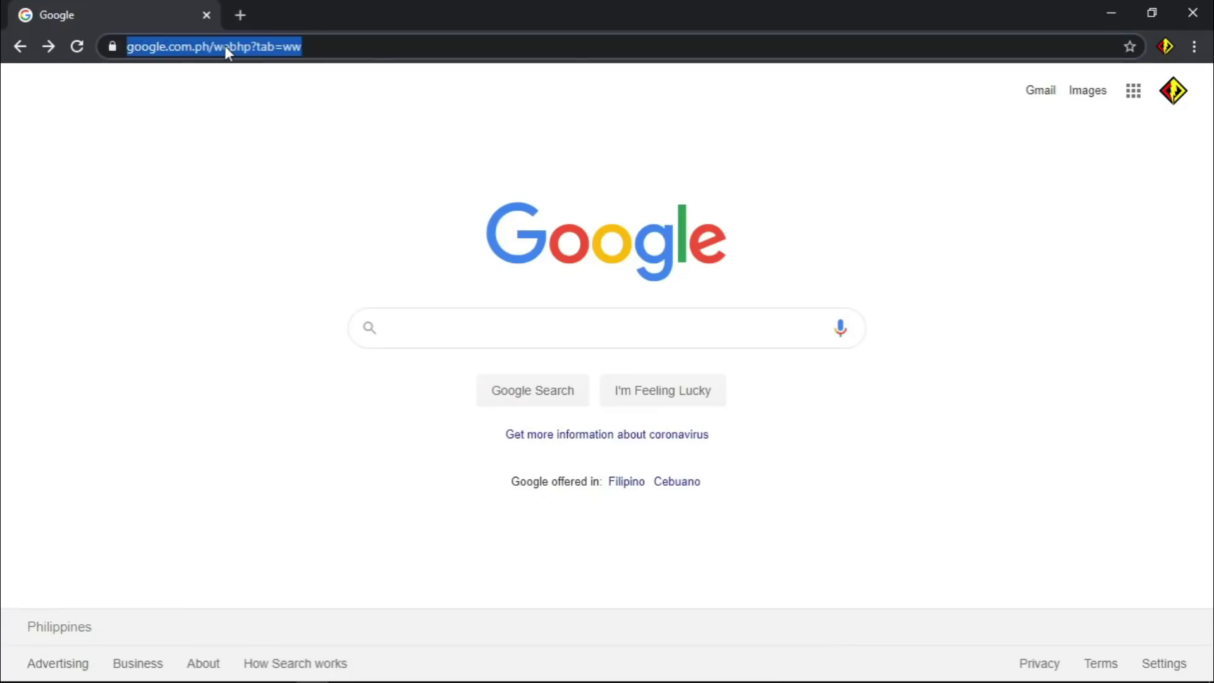
pyautogui.write('classroom')
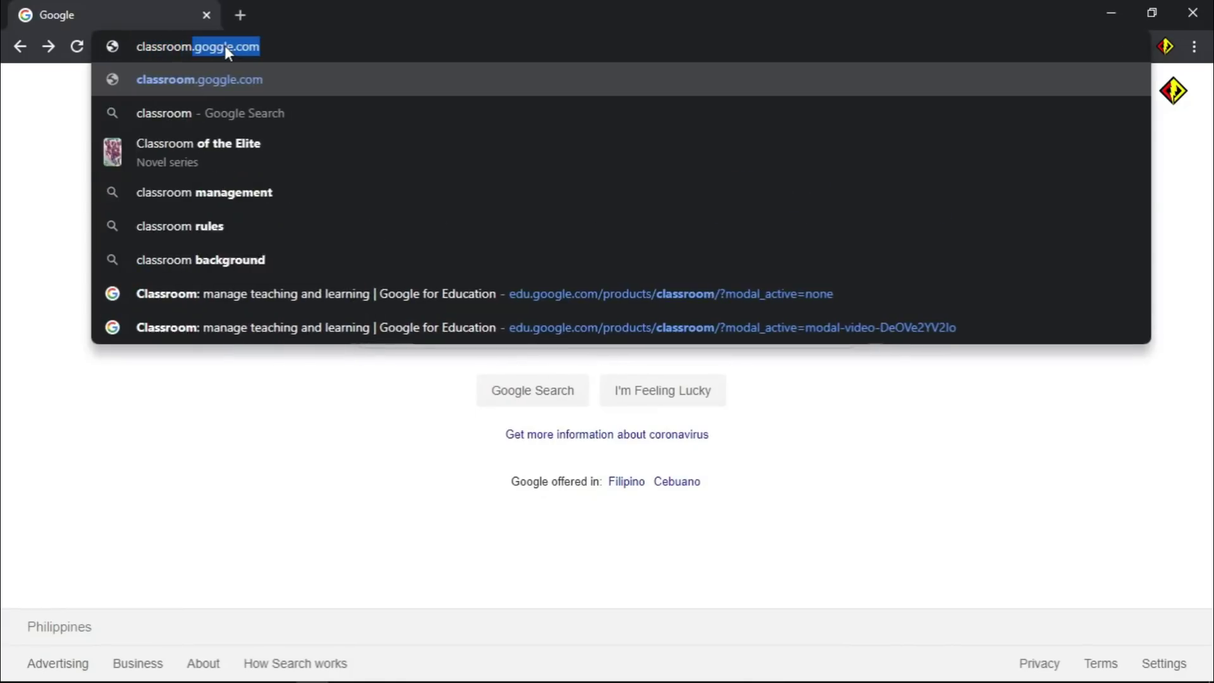
pyautogui.write('.google.com')
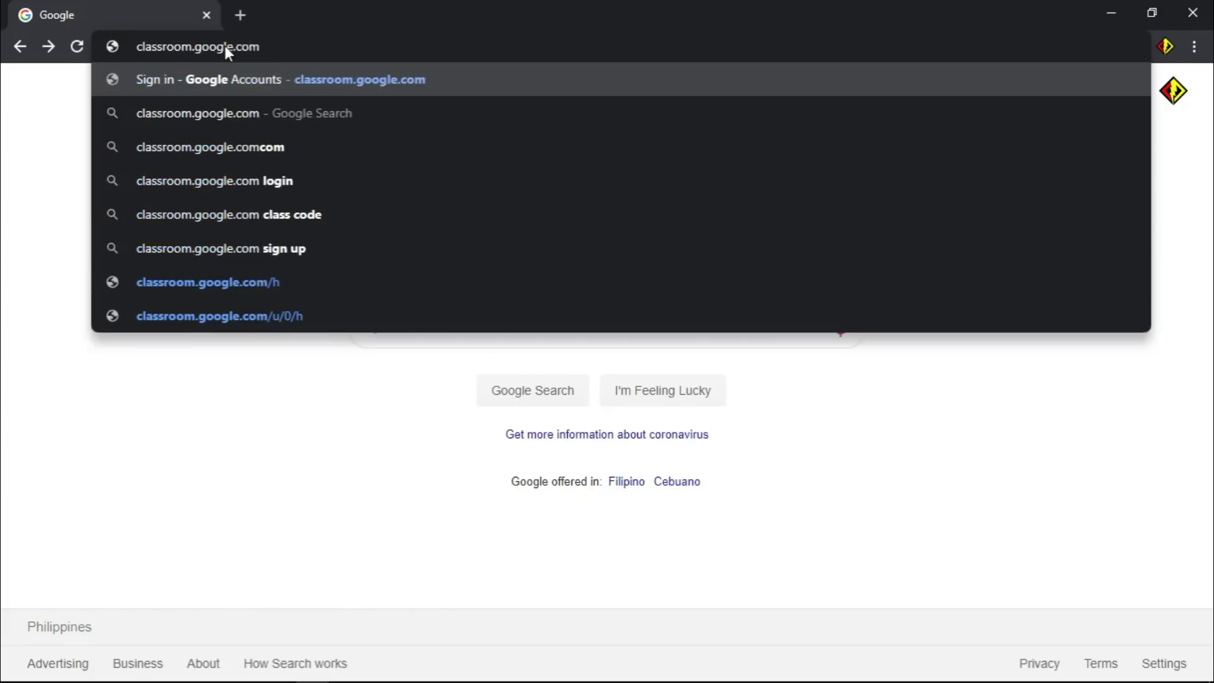
pyautogui.press('Return')
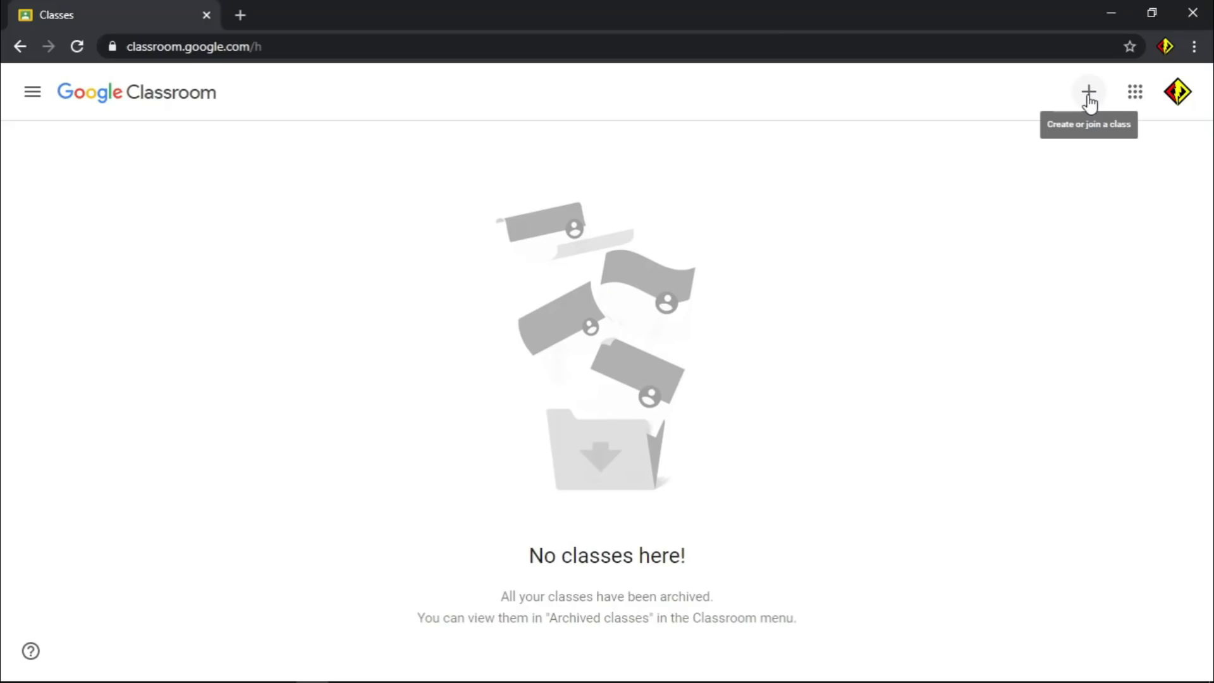
# - Start creating a new class and accept the school-use notice
pyautogui.click(1088, 101)
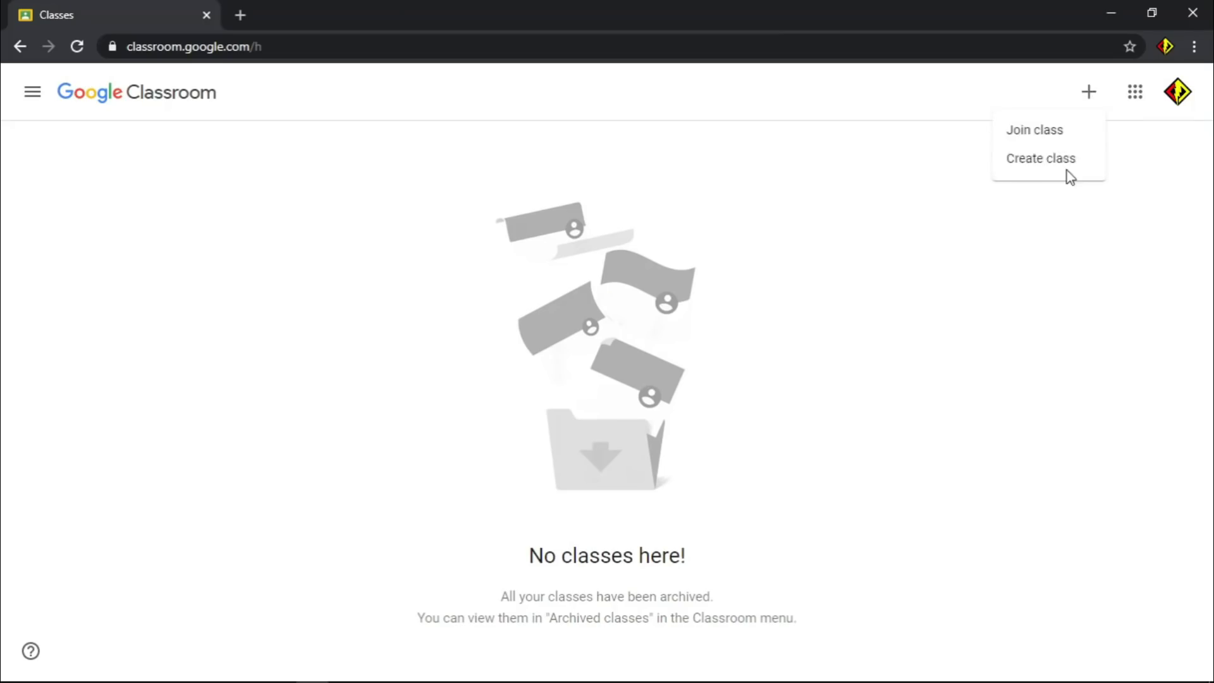
pyautogui.click(1068, 165)
pyautogui.click(520, 471)
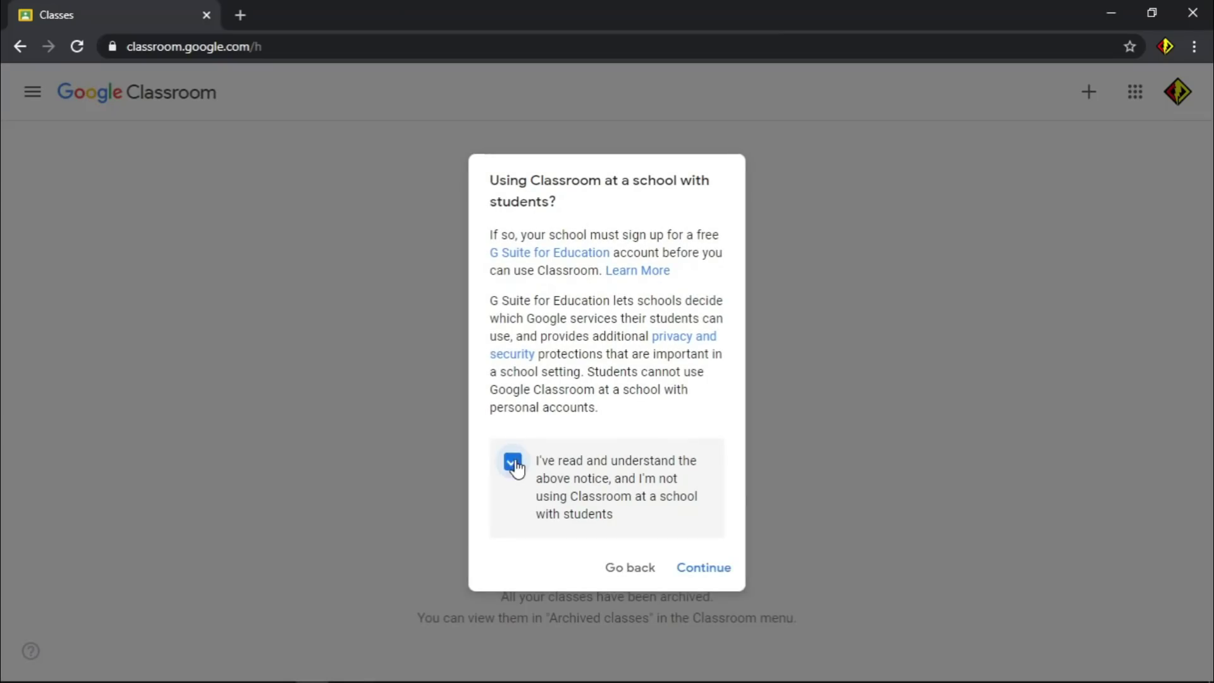
pyautogui.click(706, 569)
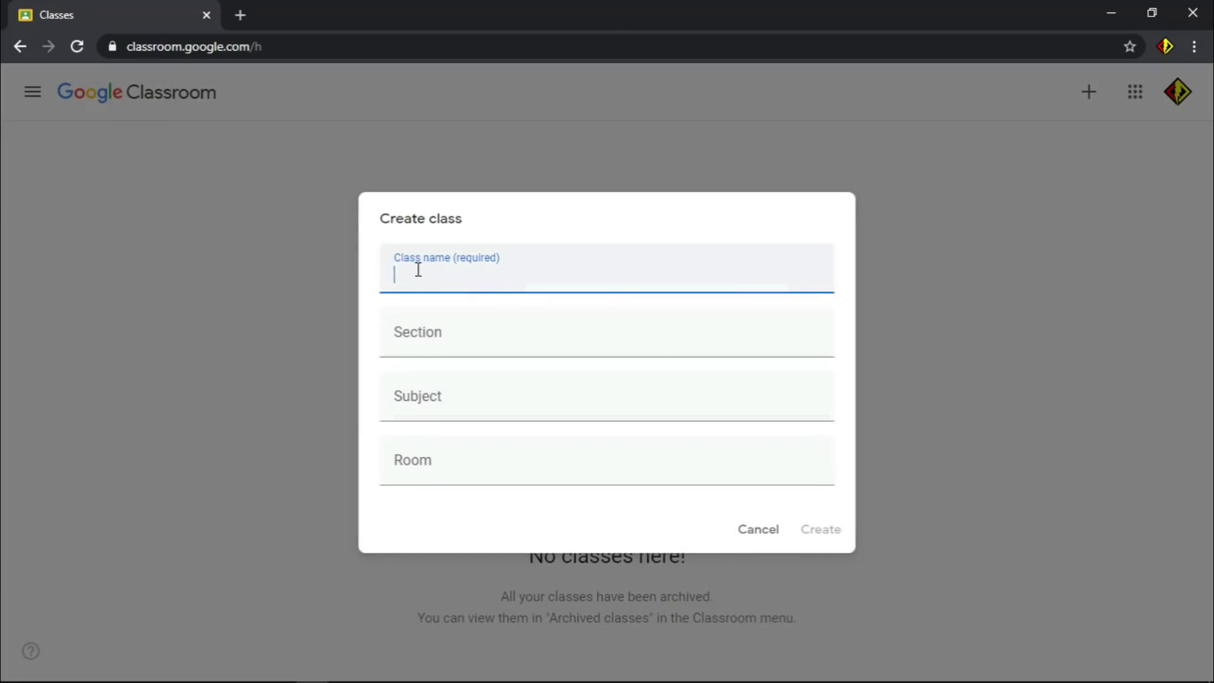
# - Enter class name 'ICT CLASS GRADE 9', section 'LUCKY', subject 'CSS 9', and create it
pyautogui.write('ICT CLASS')
pyautogui.click(425, 339)
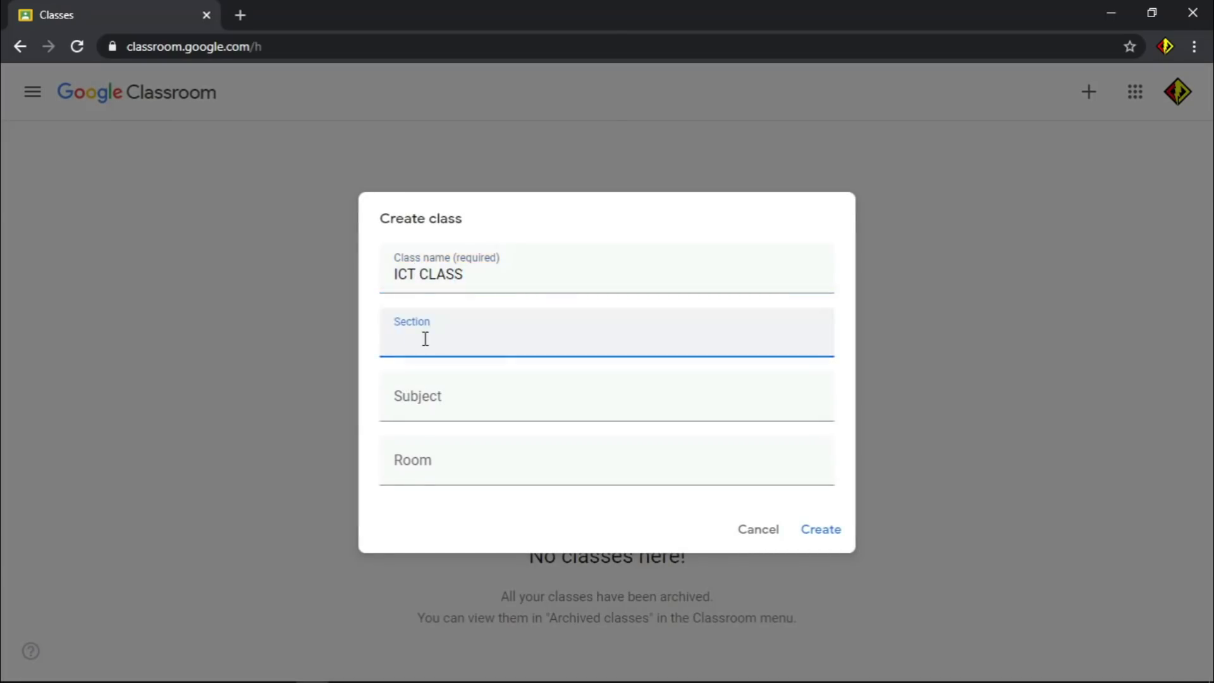
pyautogui.click(509, 272)
pyautogui.write('GRADE 9')
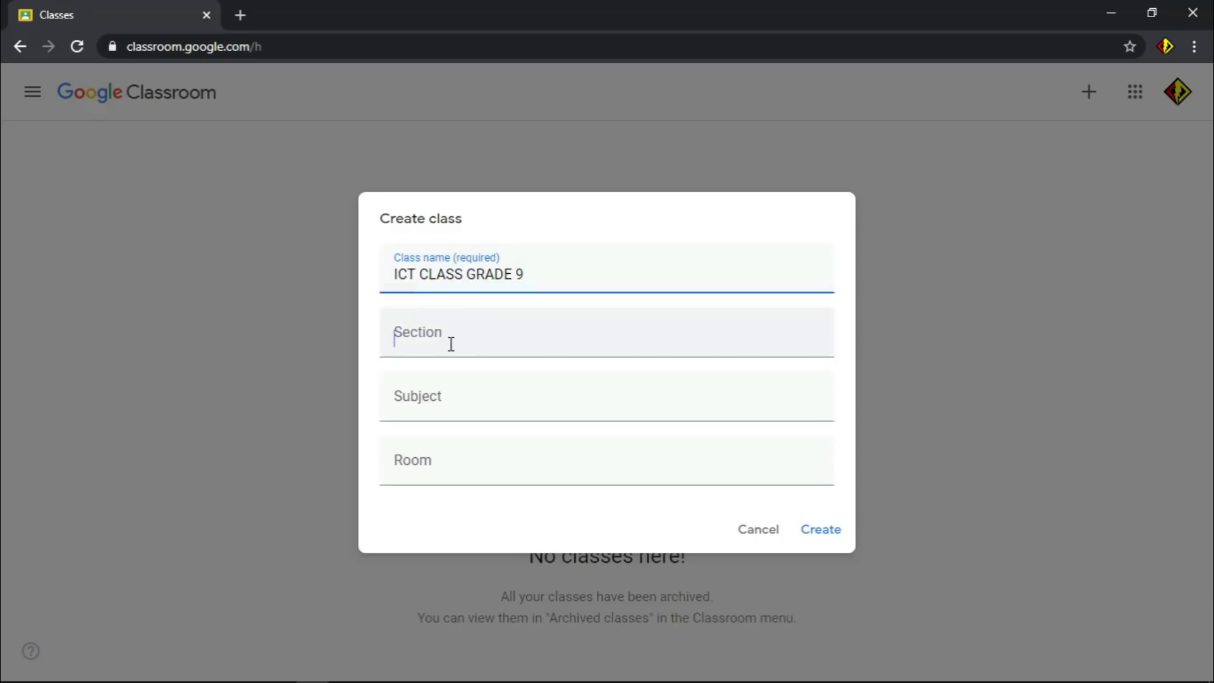
pyautogui.click(450, 342)
pyautogui.write('LUCKY')
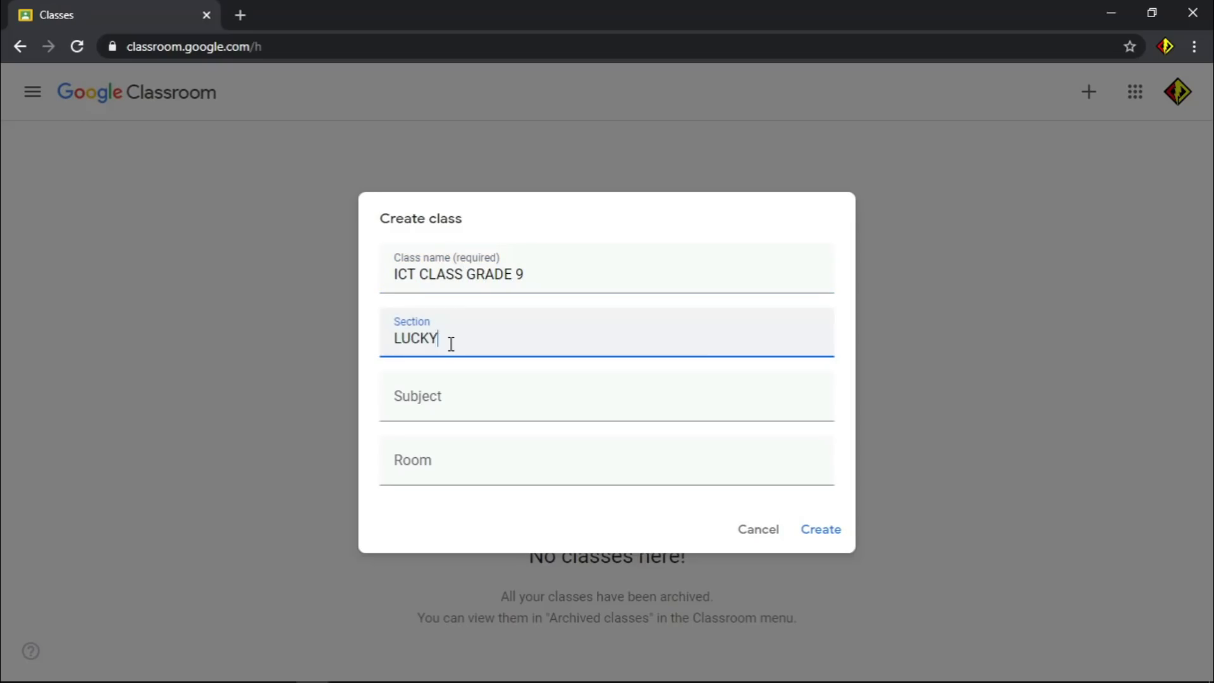
pyautogui.click(438, 403)
pyautogui.write('CSS 9')
pyautogui.click(820, 529)
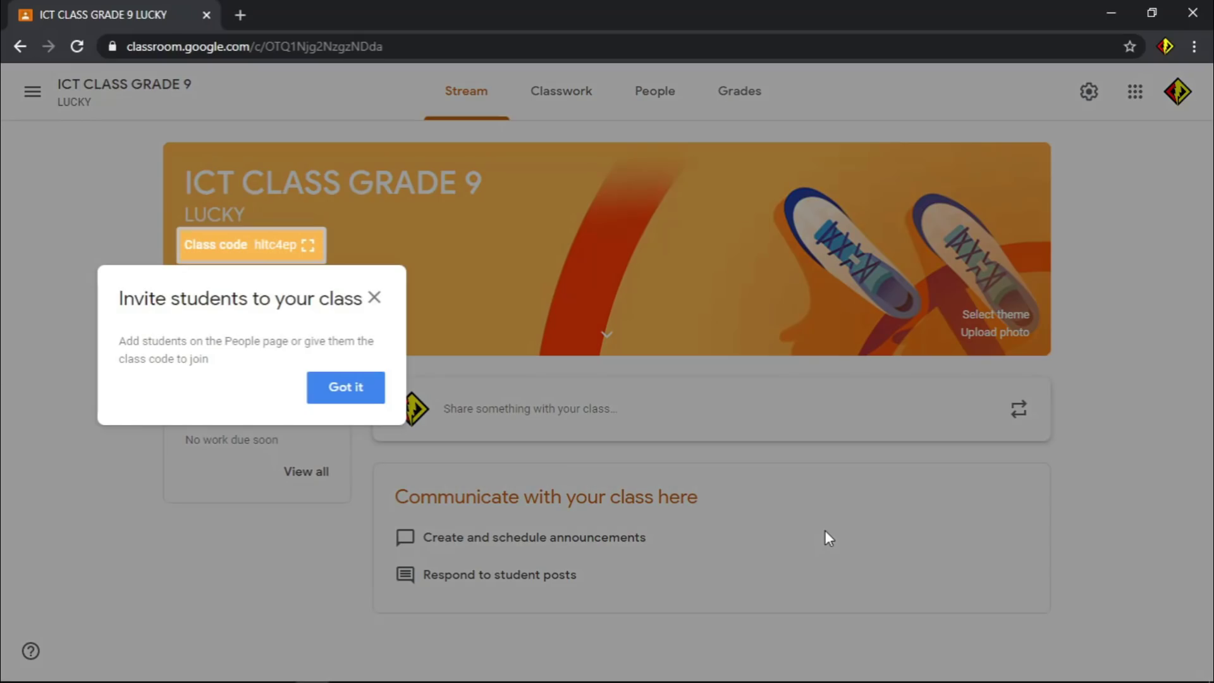
# - Dismiss the invite tip and apply the gray laptop-and-tablet theme from the General gallery
pyautogui.click(347, 389)
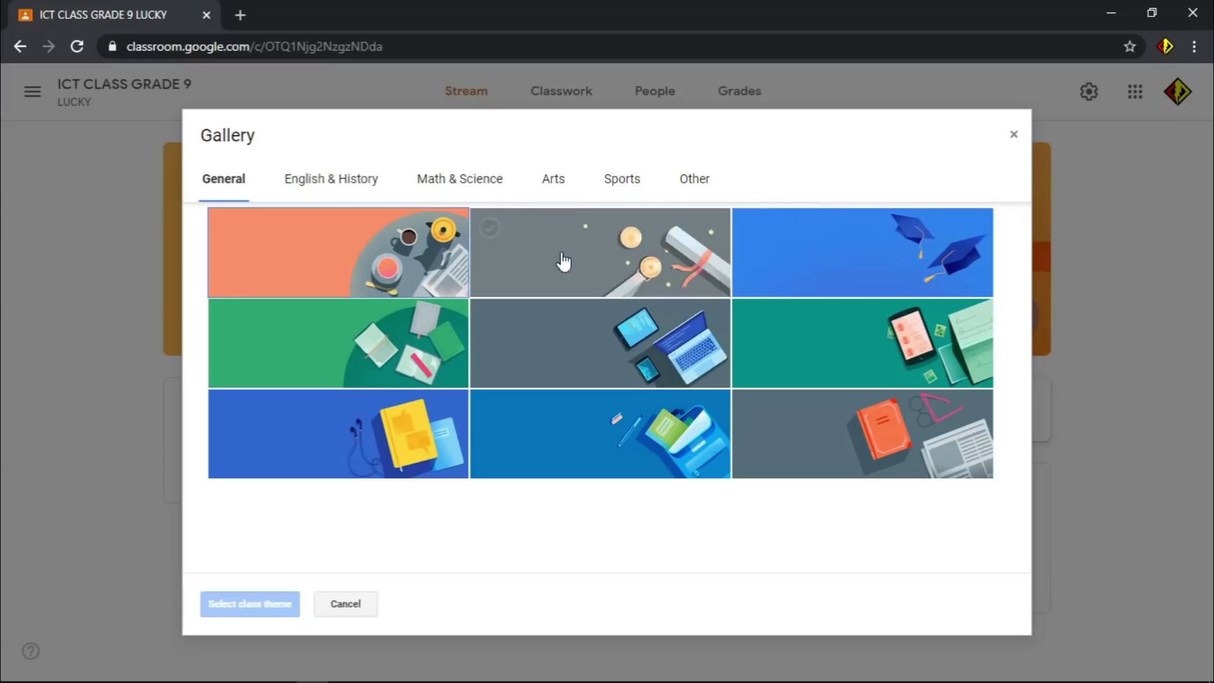
pyautogui.click(629, 355)
pyautogui.click(623, 362)
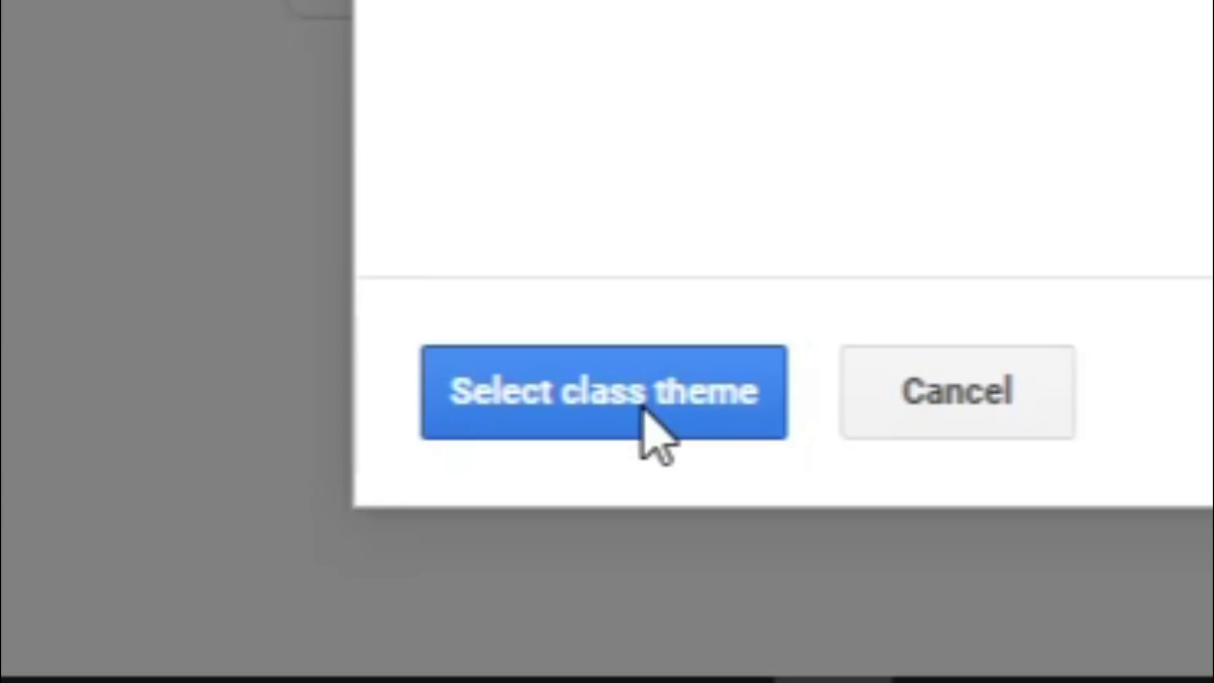
pyautogui.click(263, 612)
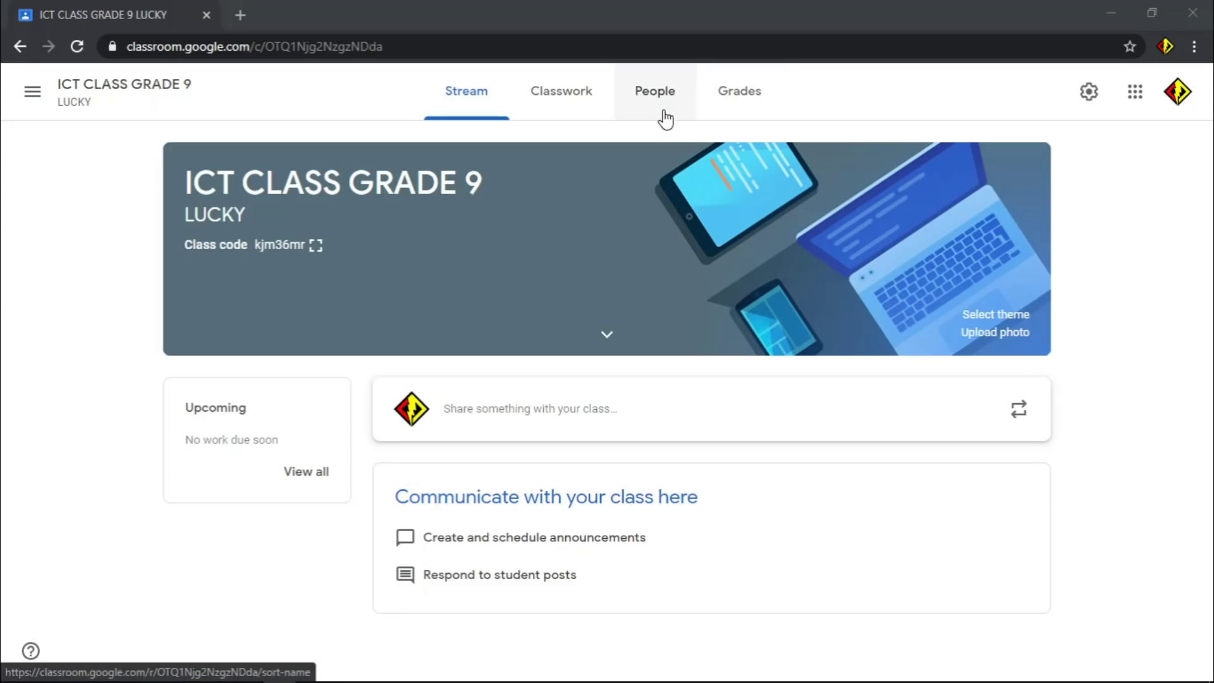
pyautogui.click(315, 244)
pyautogui.moveTo(385, 352); pyautogui.dragTo(829, 374)
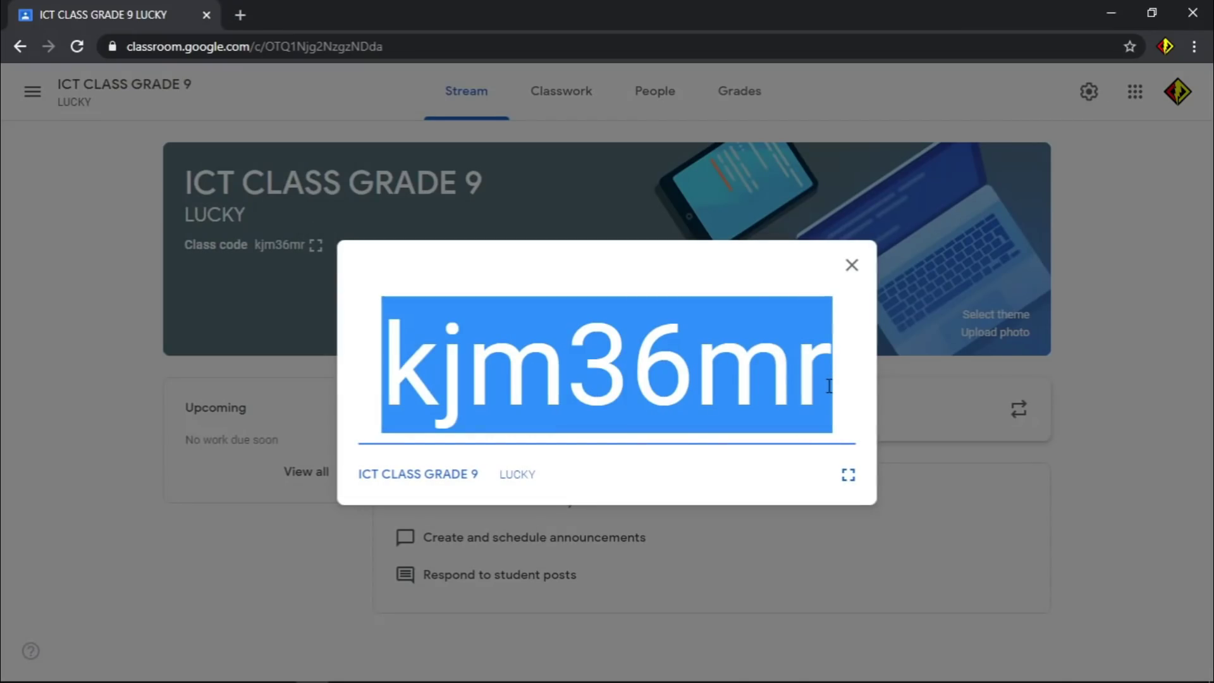
pyautogui.click(829, 384)
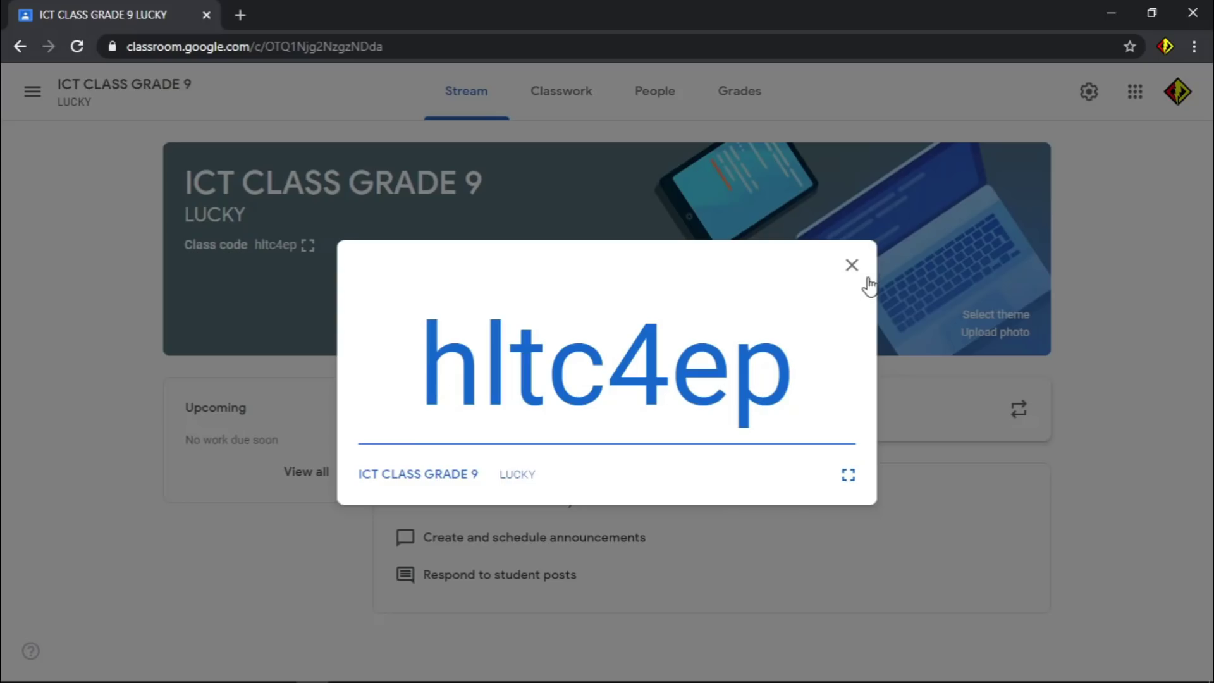
pyautogui.click(852, 265)
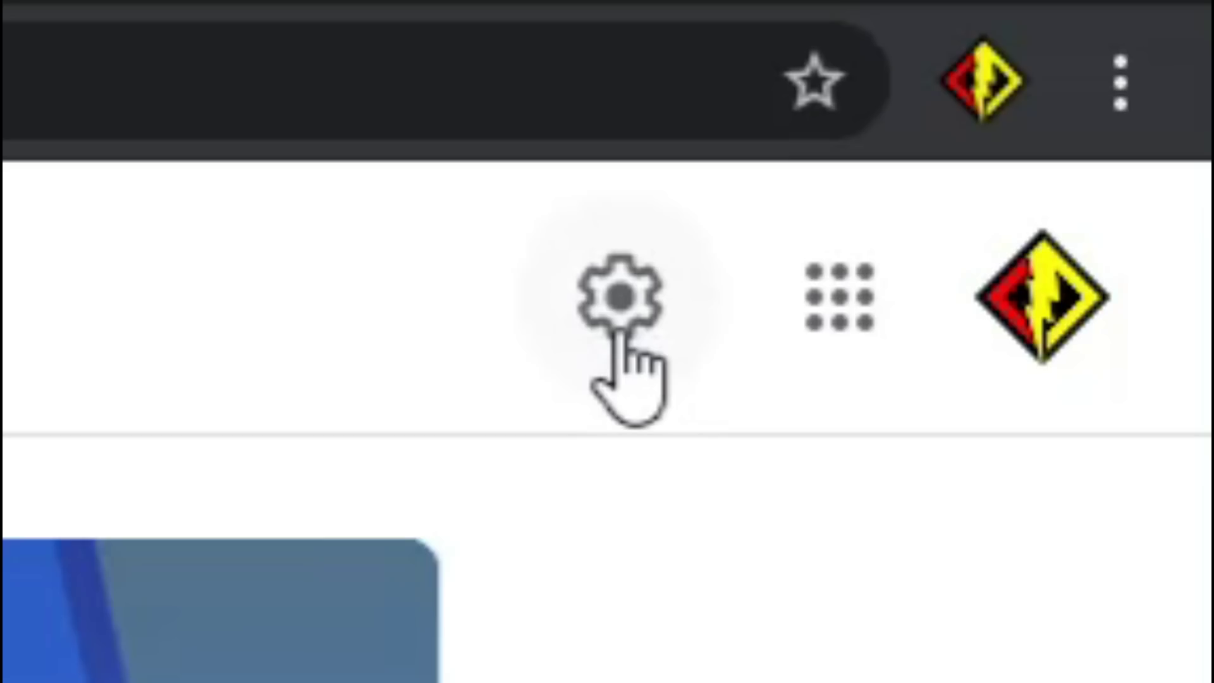
# - Reset the class code in Class settings and go back to the Stream
pyautogui.click(619, 297)
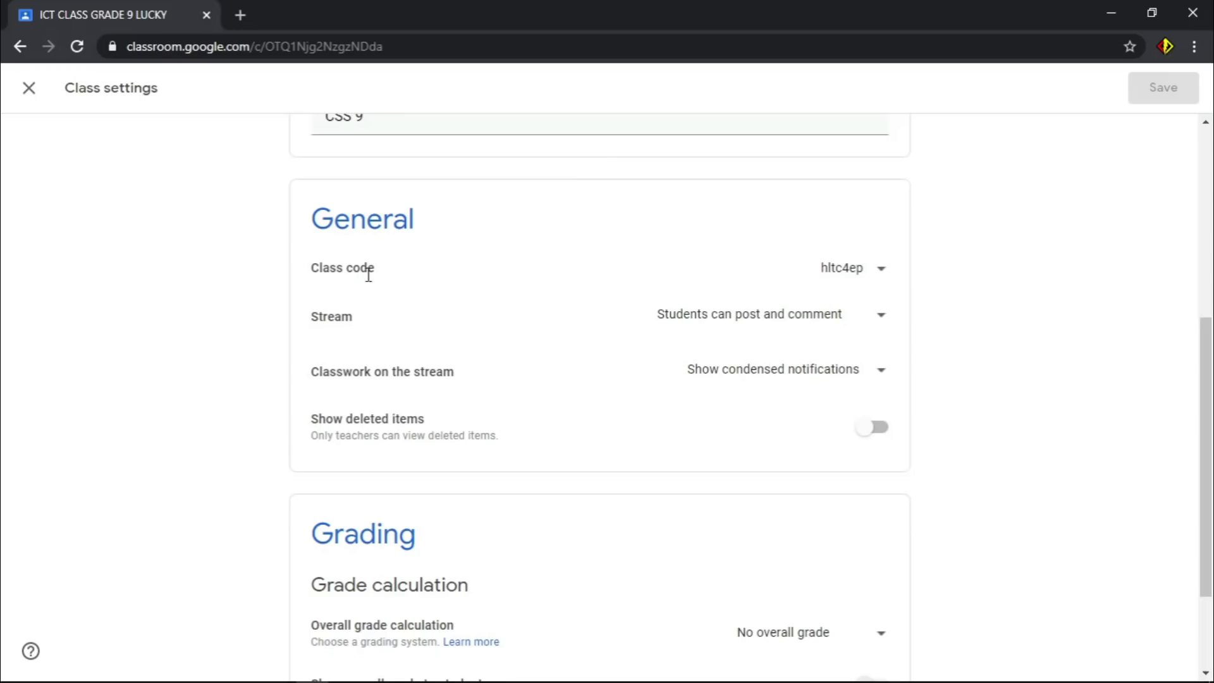
pyautogui.click(882, 270)
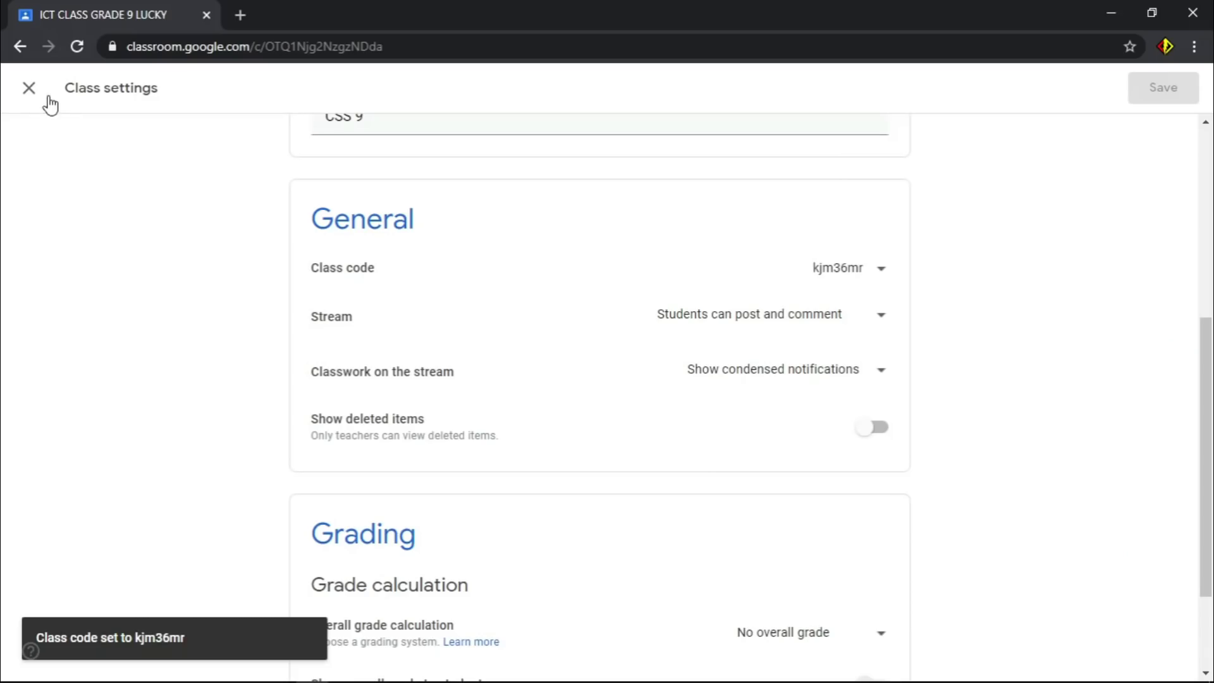
pyautogui.click(28, 87)
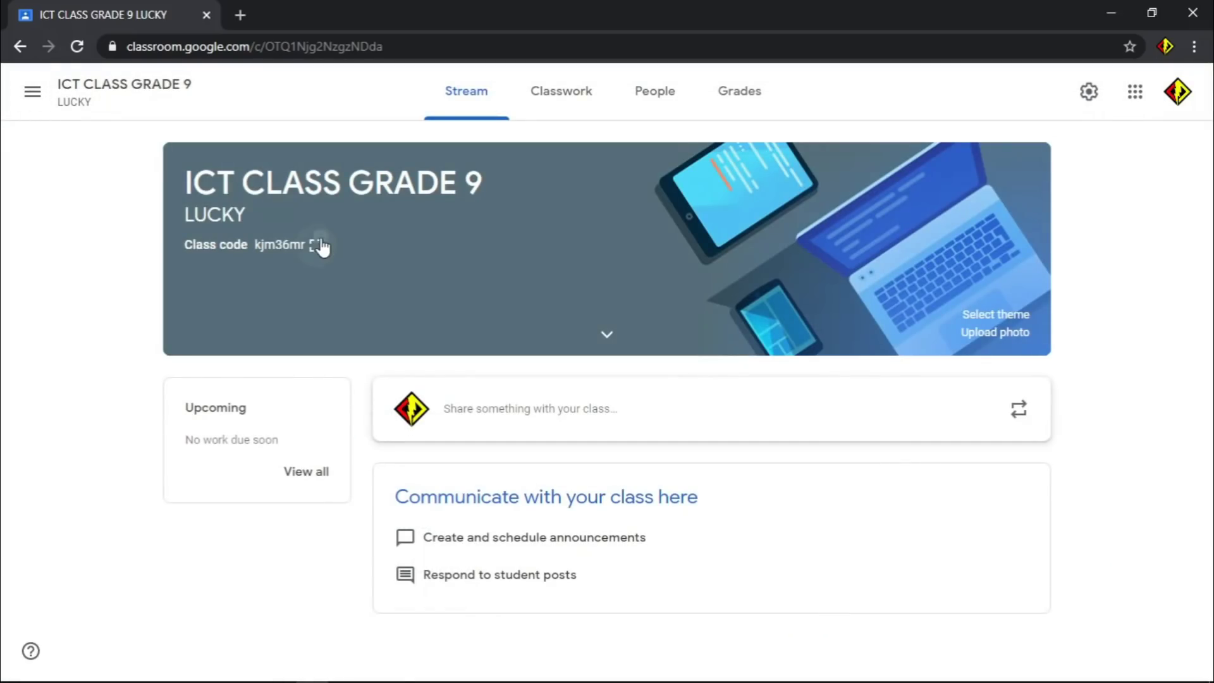
# - Display the class code enlarged, then join the class with it from the student's account
pyautogui.click(318, 246)
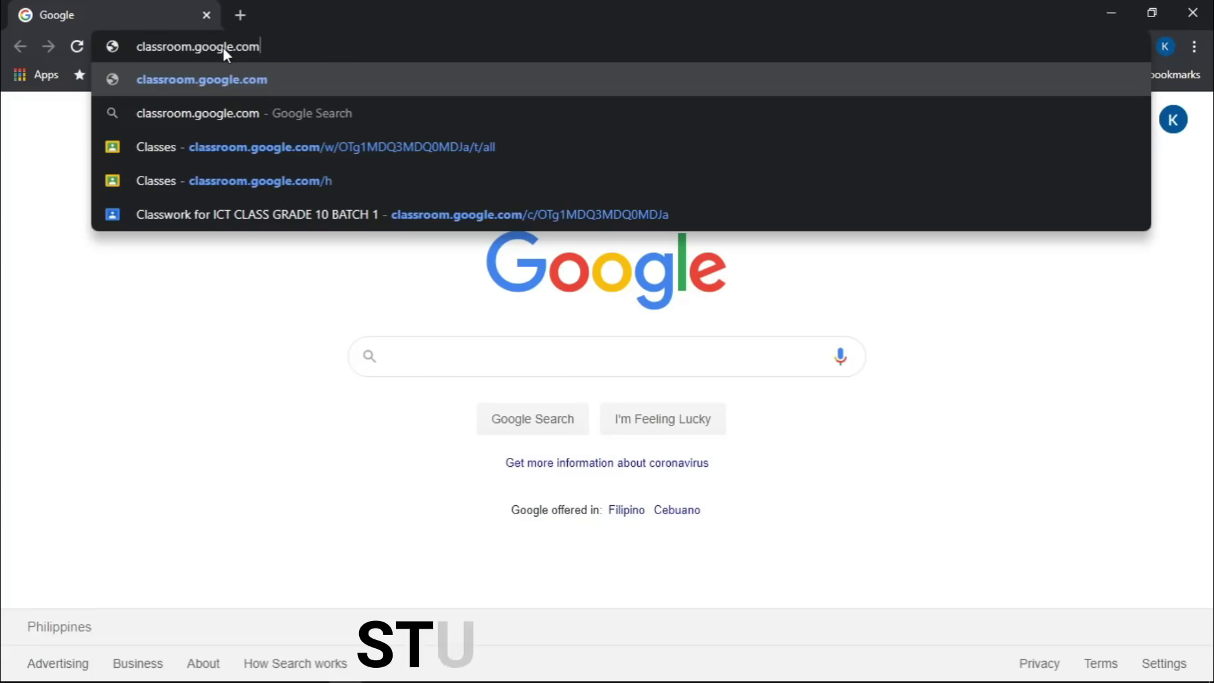
pyautogui.press('Return')
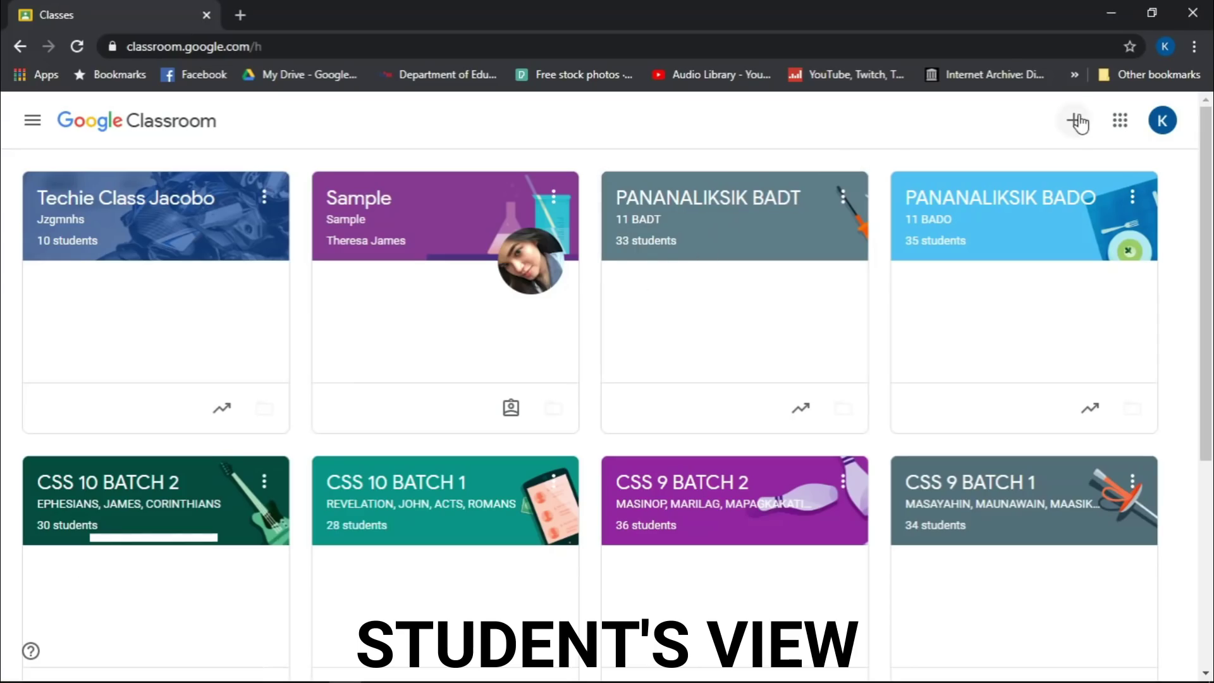
pyautogui.click(1077, 122)
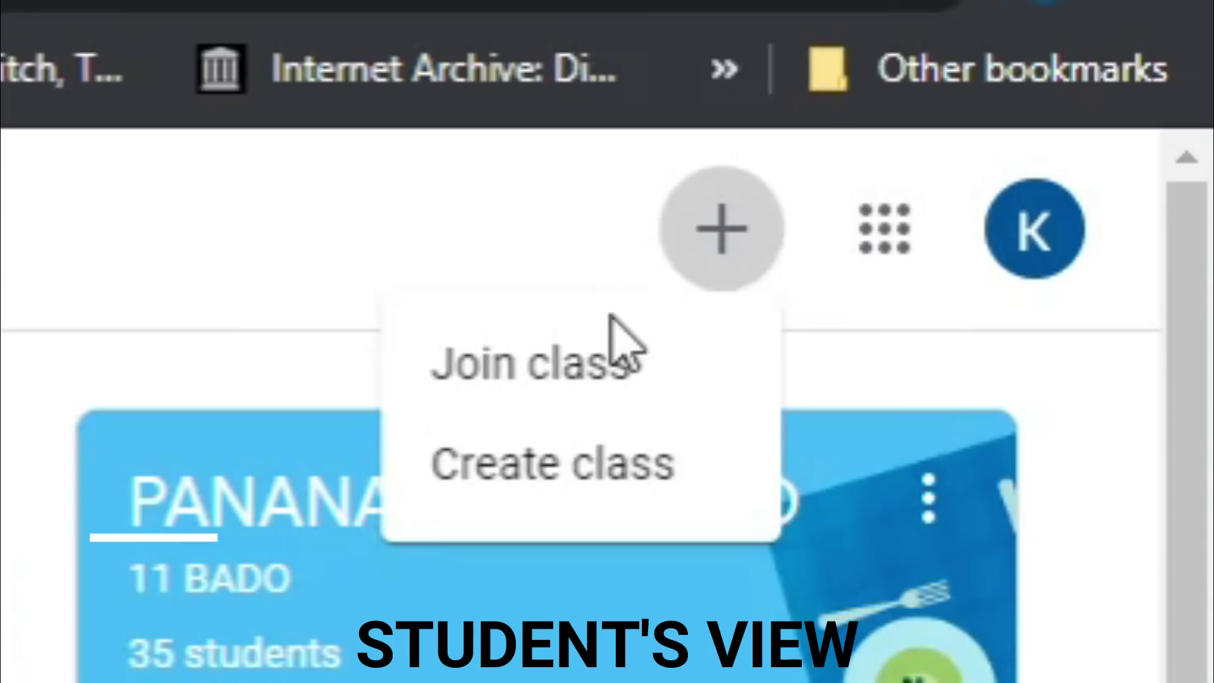
pyautogui.click(658, 395)
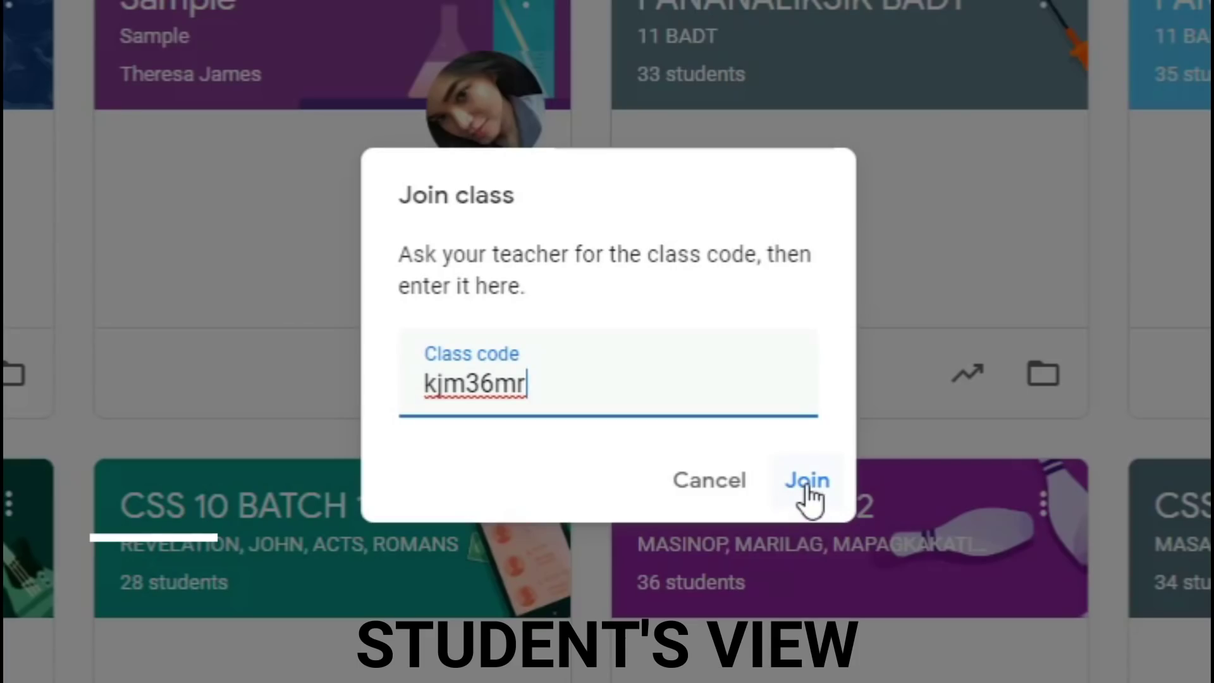
pyautogui.click(713, 477)
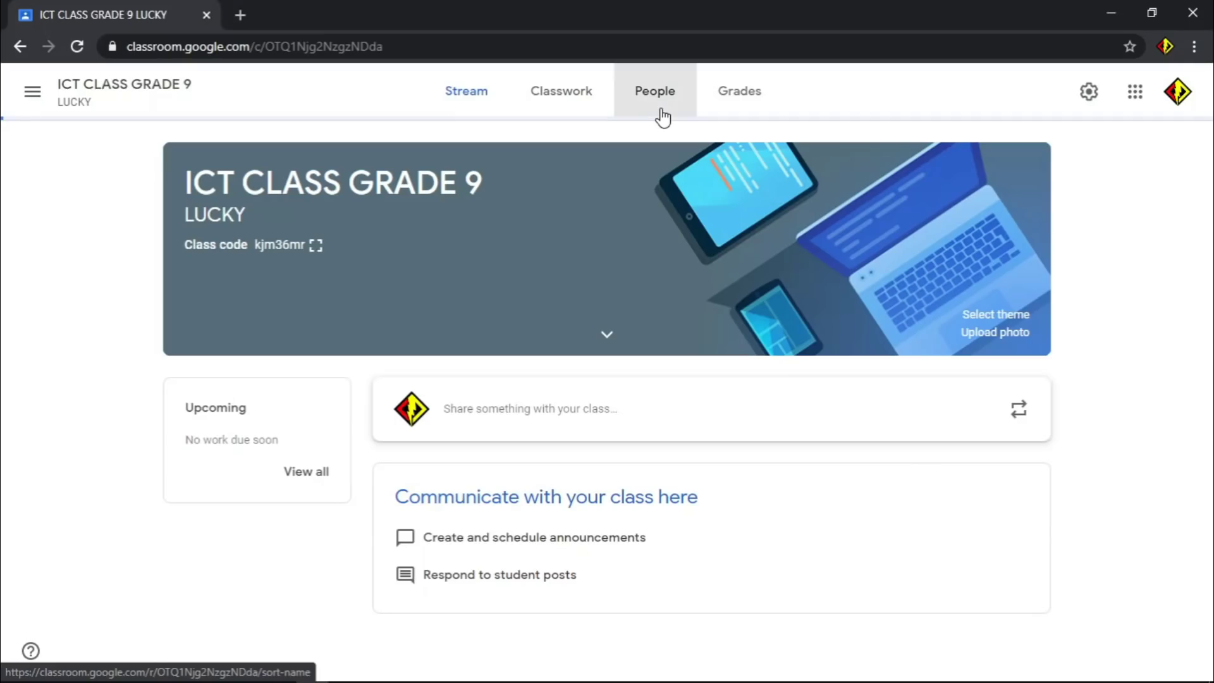
# - On the People page, invite the matching student account to the class
pyautogui.click(761, 292)
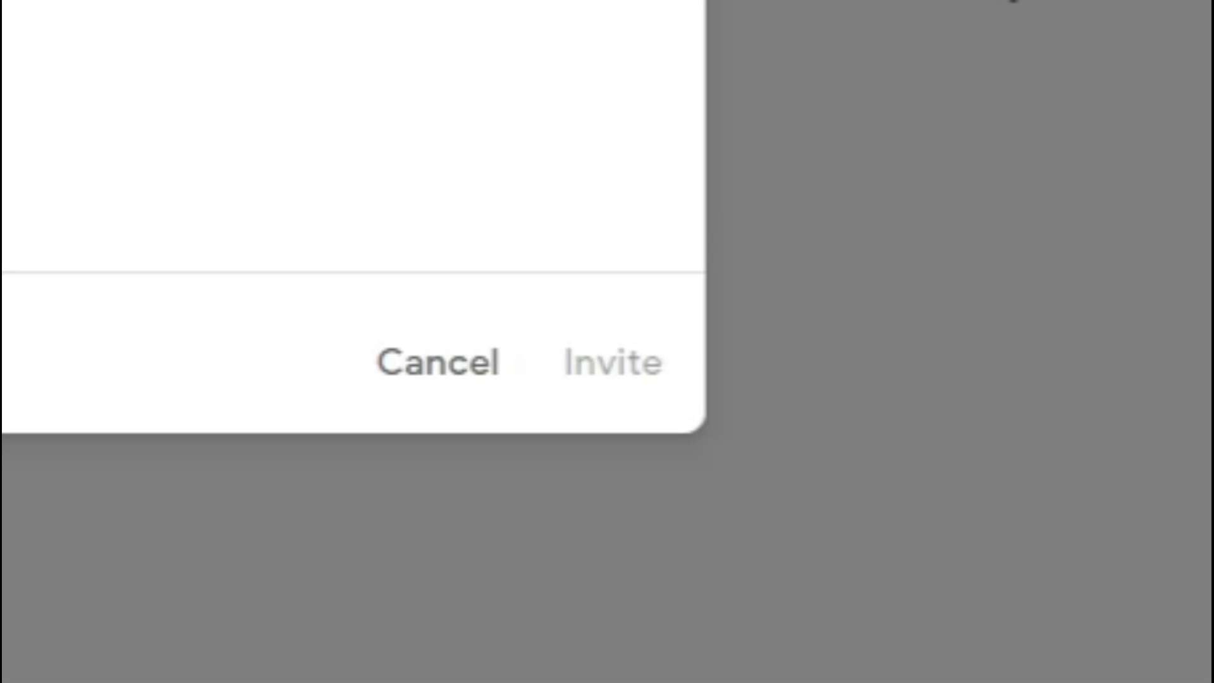
pyautogui.click(508, 320)
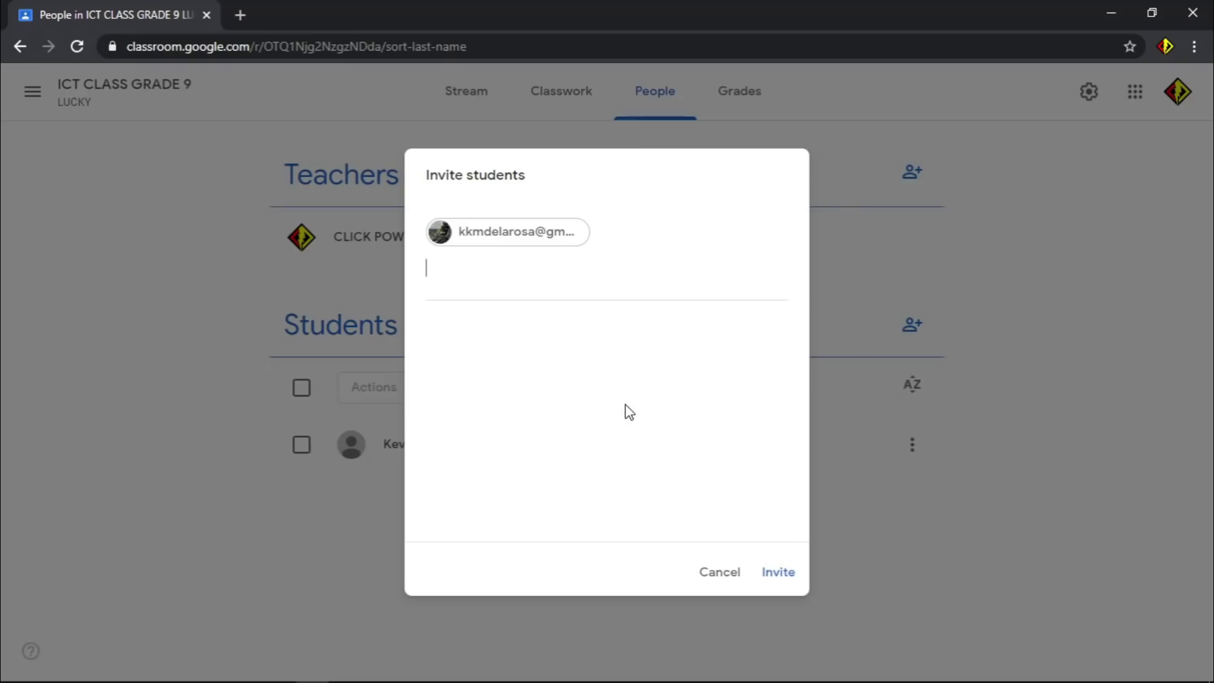
pyautogui.click(782, 575)
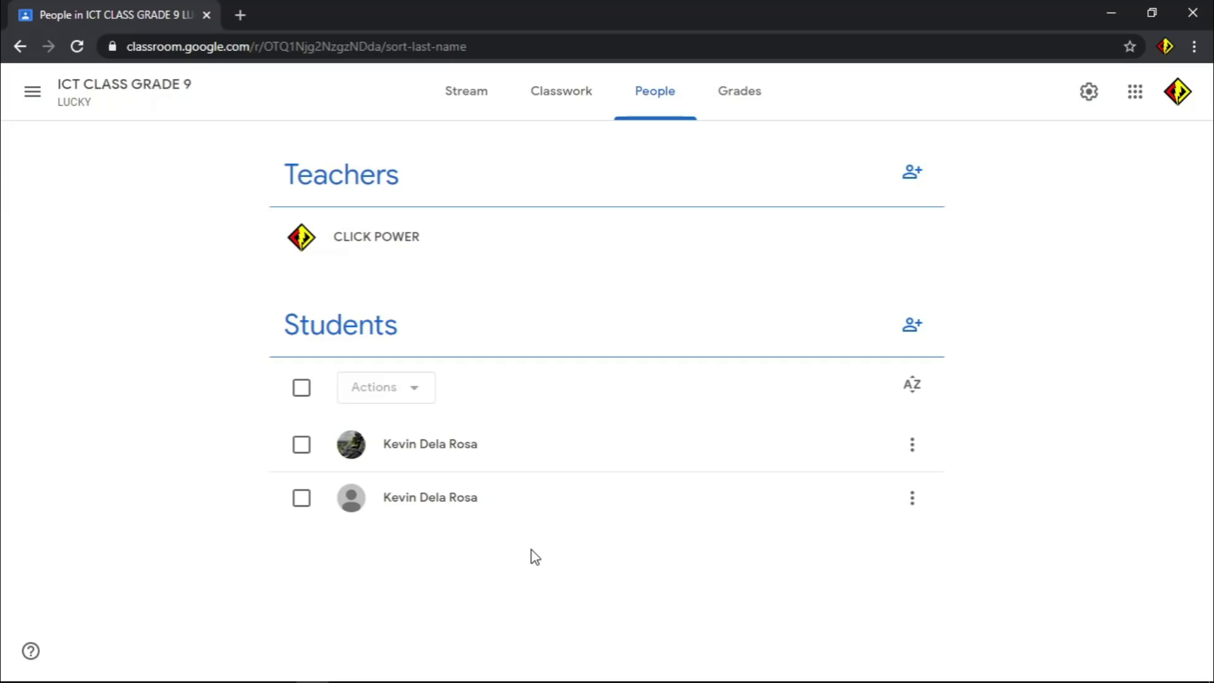
# - Select the first student and view the Email/Remove/Mute actions without applying any
pyautogui.click(302, 445)
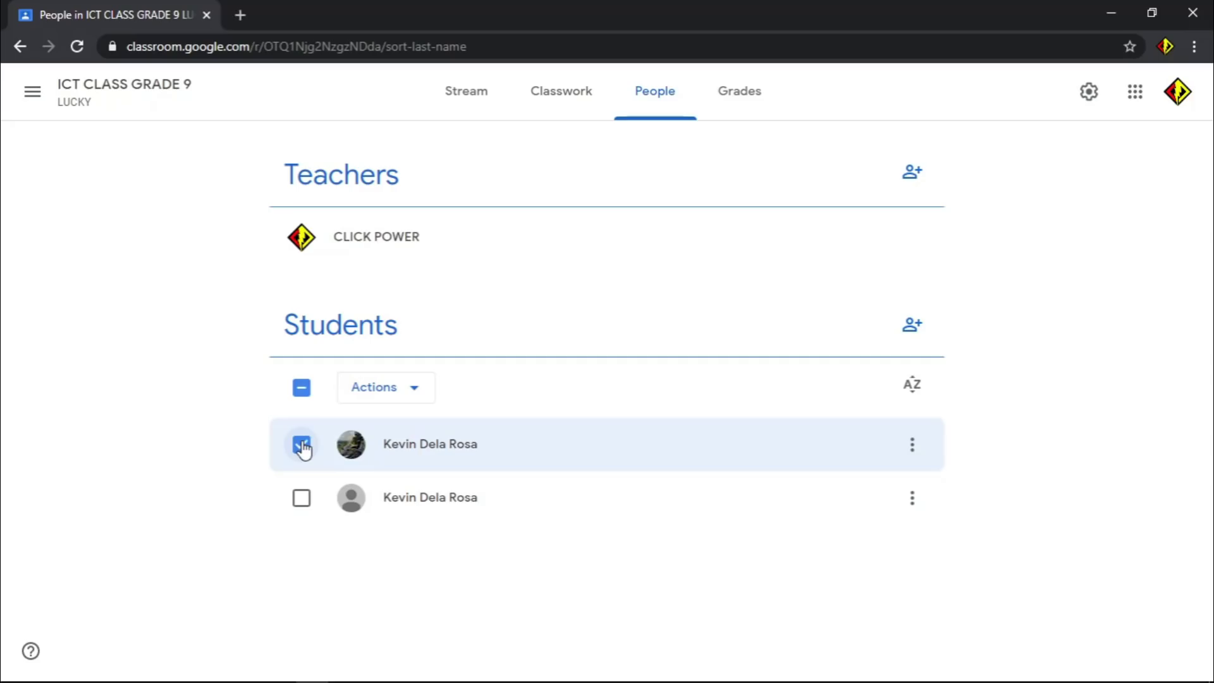
pyautogui.click(412, 392)
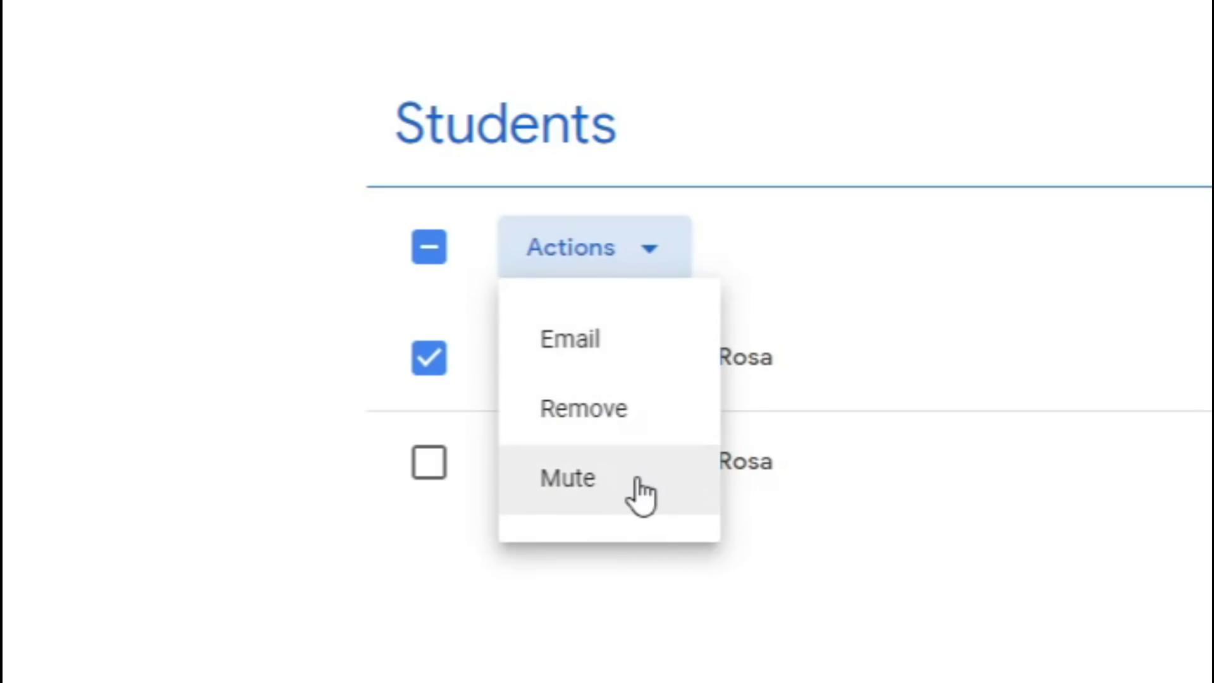
pyautogui.click(868, 662)
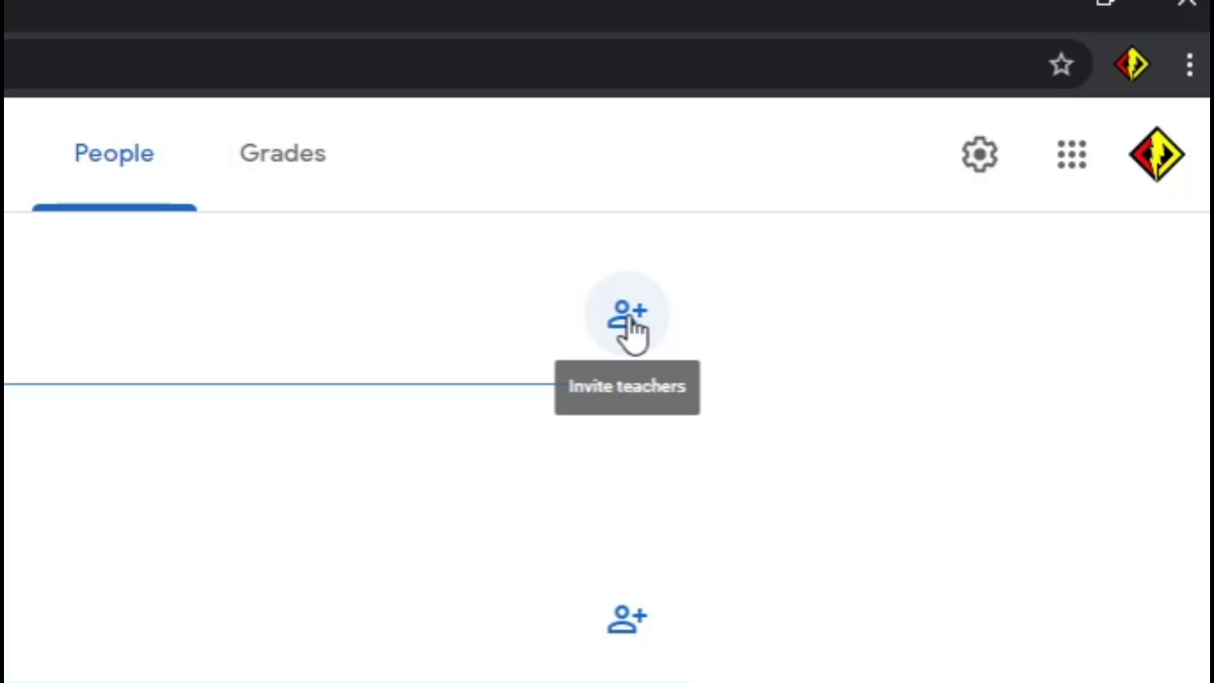
pyautogui.click(628, 316)
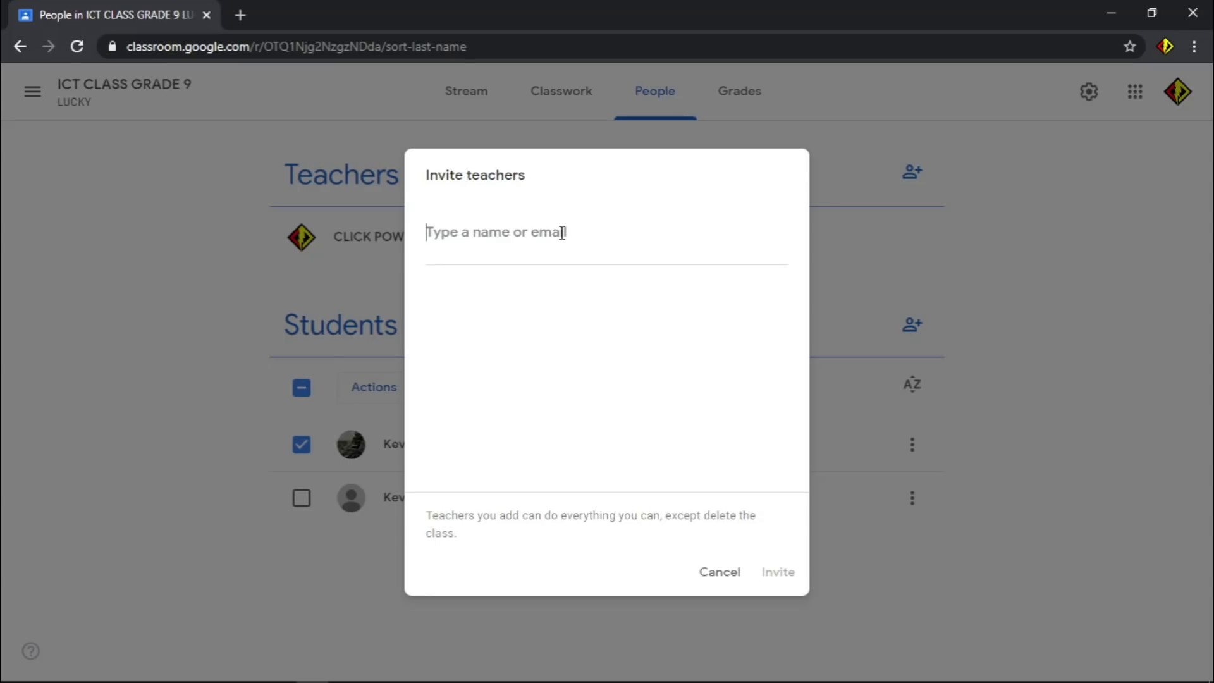
pyautogui.click(721, 575)
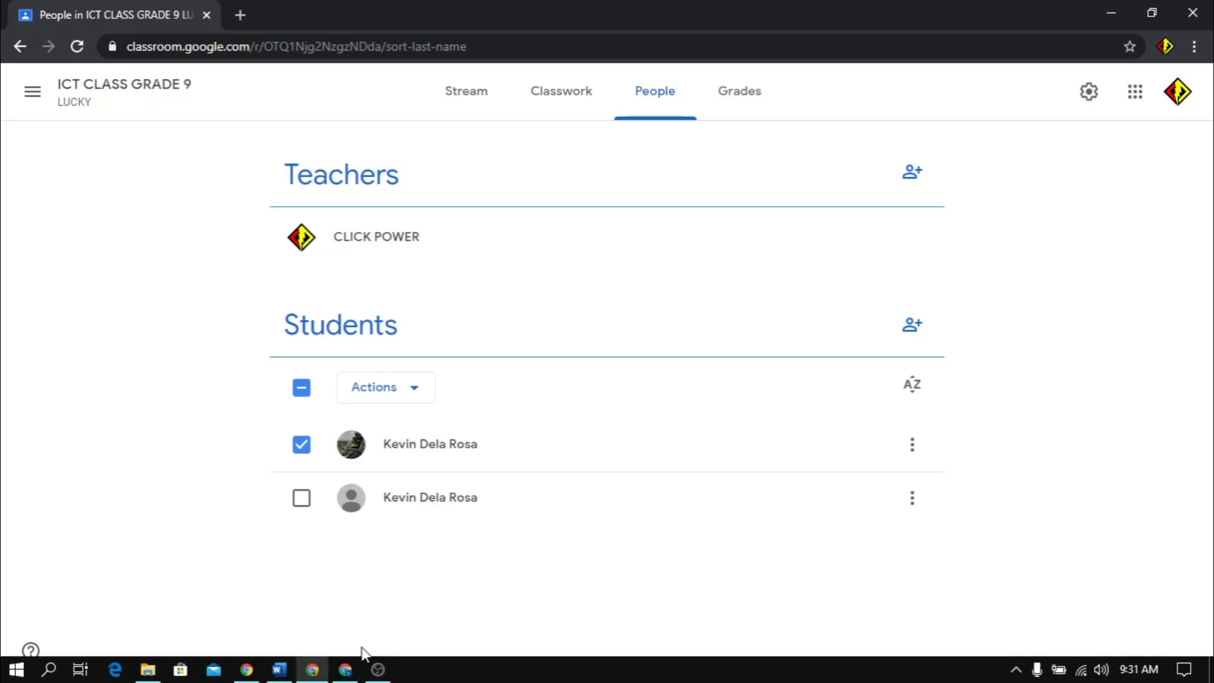
# - Switch to the student's browser window showing the Classes dashboard
pyautogui.click(345, 678)
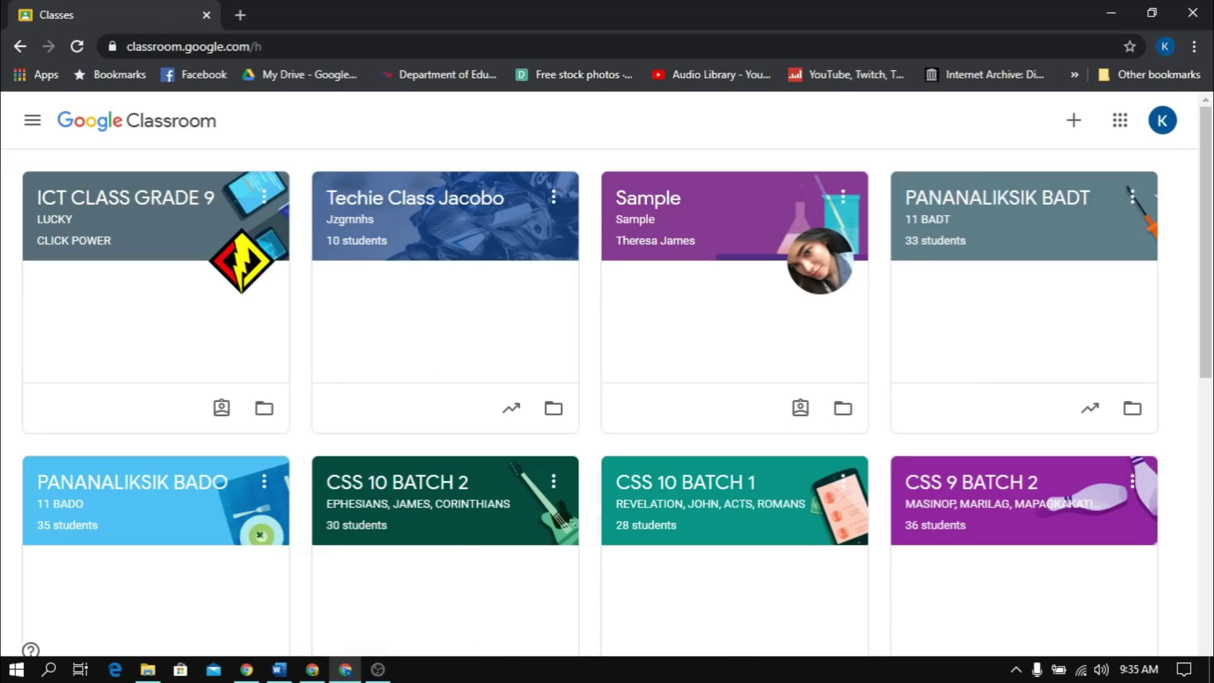